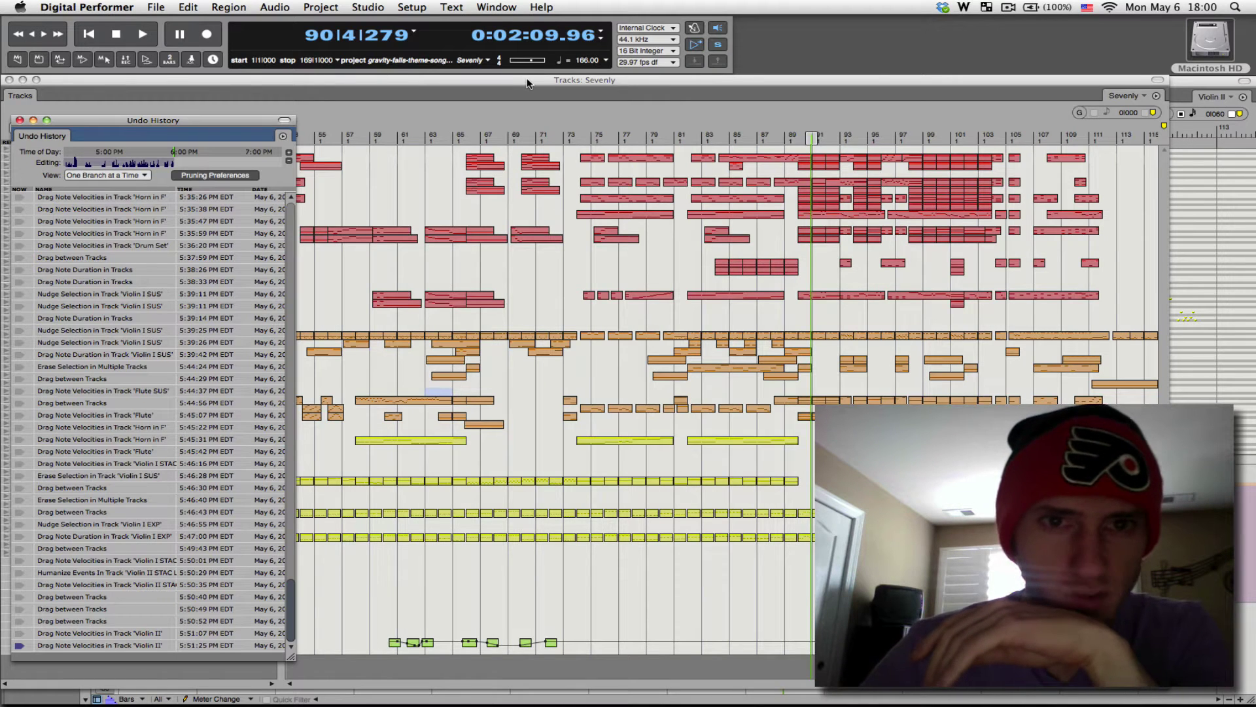
Bring the Tracks window in front of Undo History and restart playback from bar 73
{"action": "left_click", "coordinate": [527, 83]}
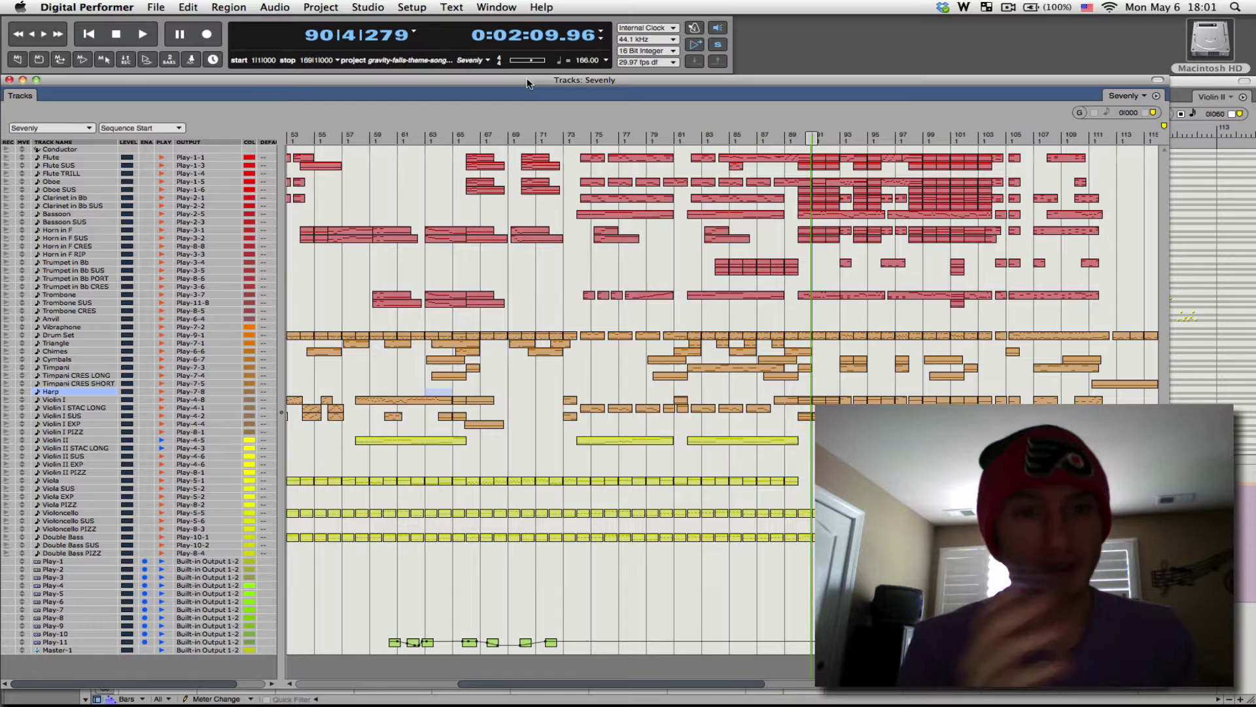
{"action": "left_click", "coordinate": [565, 133]}
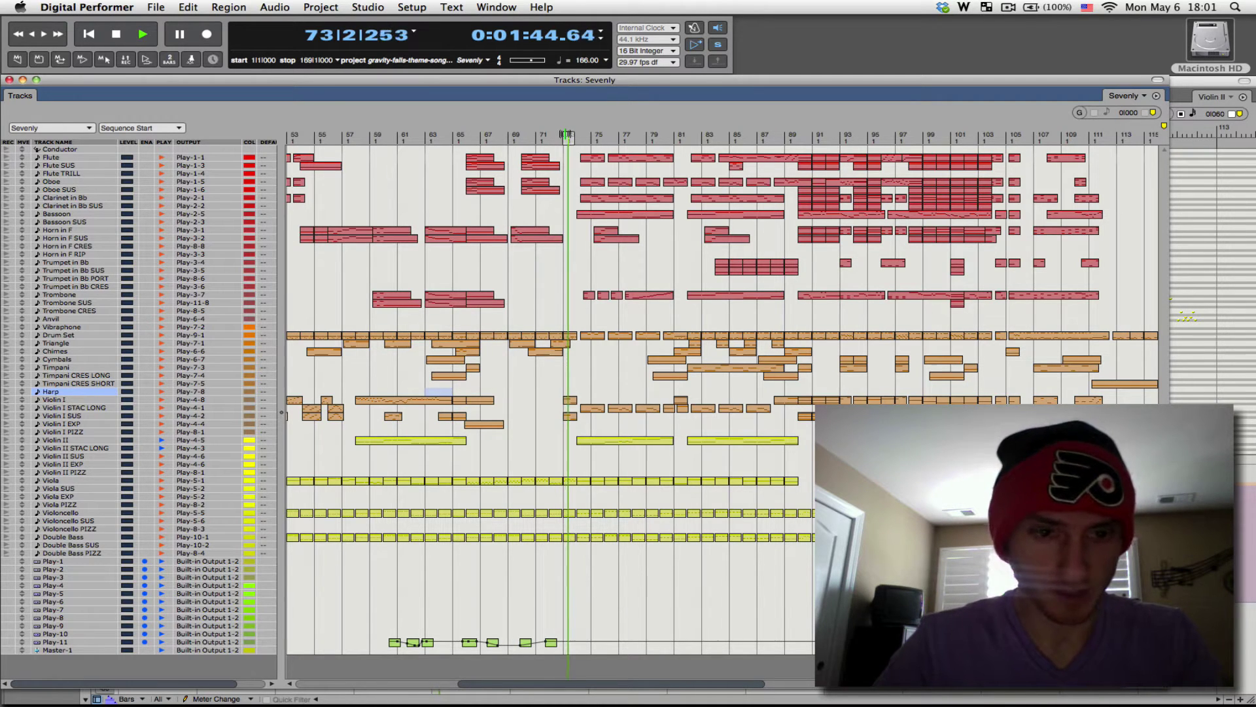
Stop playback and revert the sequence to the Humanize Events history step
{"action": "key", "text": "alt+u"}
{"action": "key", "text": "space"}
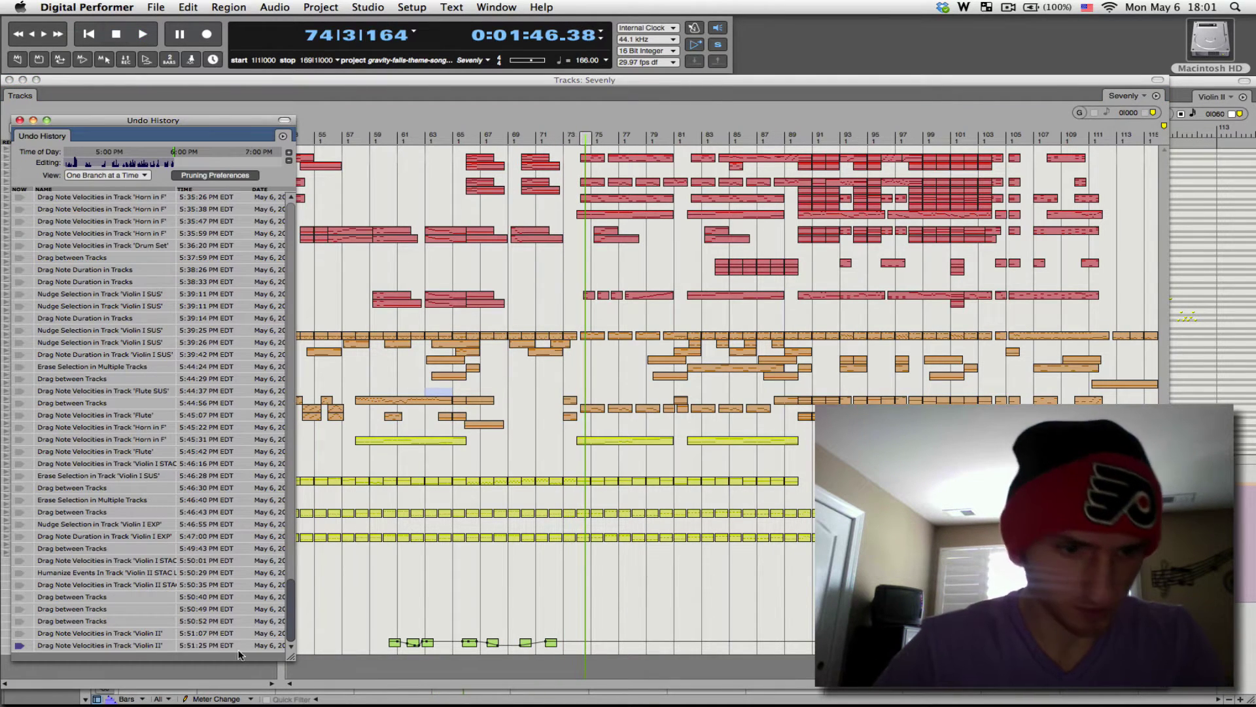
{"action": "left_click", "coordinate": [19, 573]}
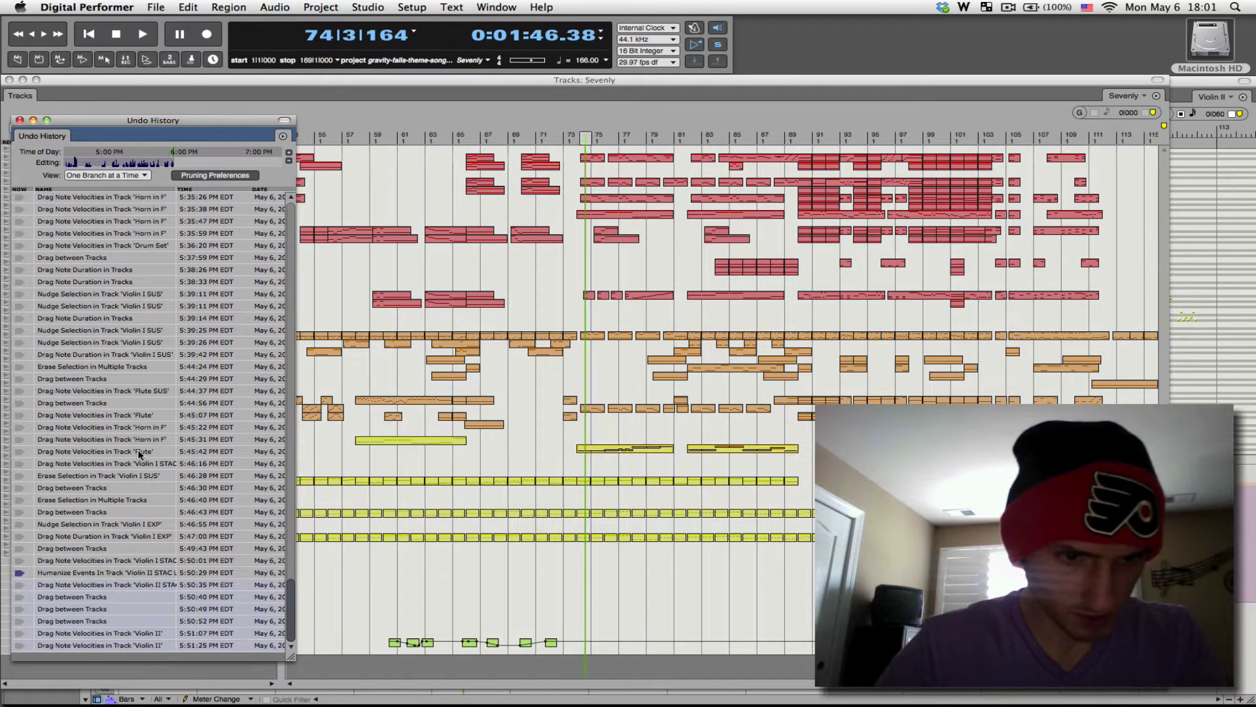
Play the humanized Violin II passage from bar 72, stopping near bar 80
{"action": "left_click", "coordinate": [561, 136]}
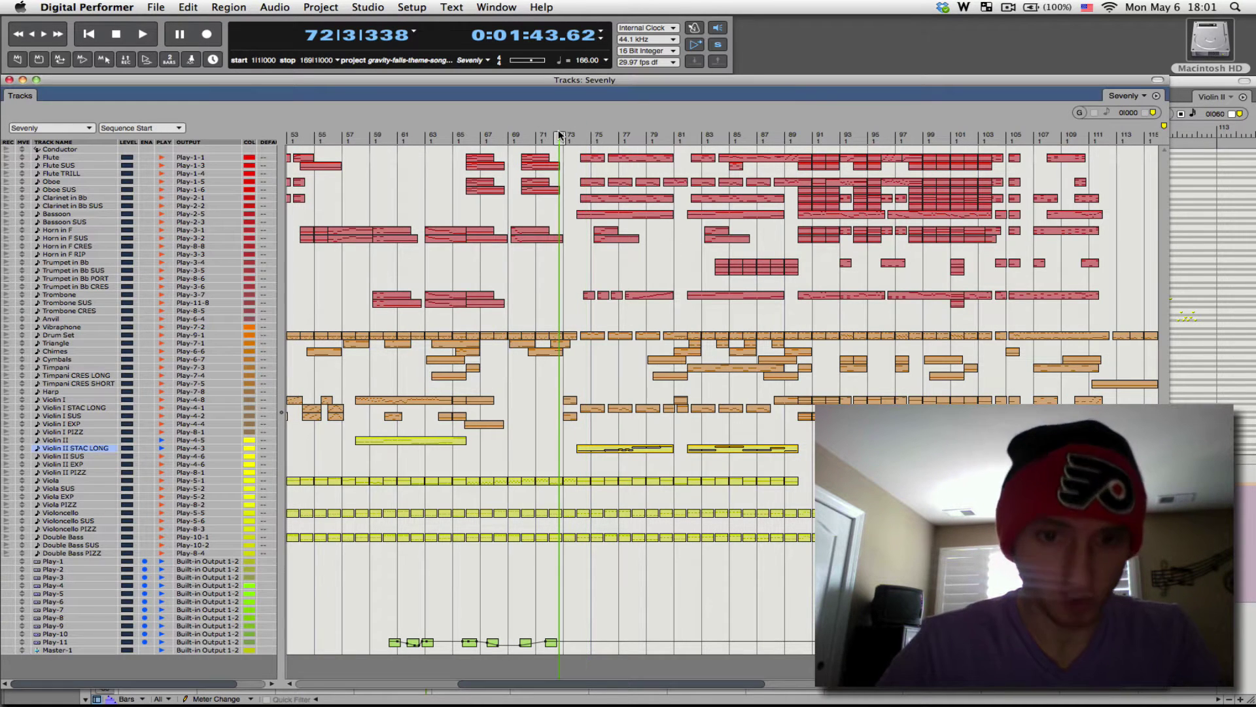
{"action": "key", "text": "space"}
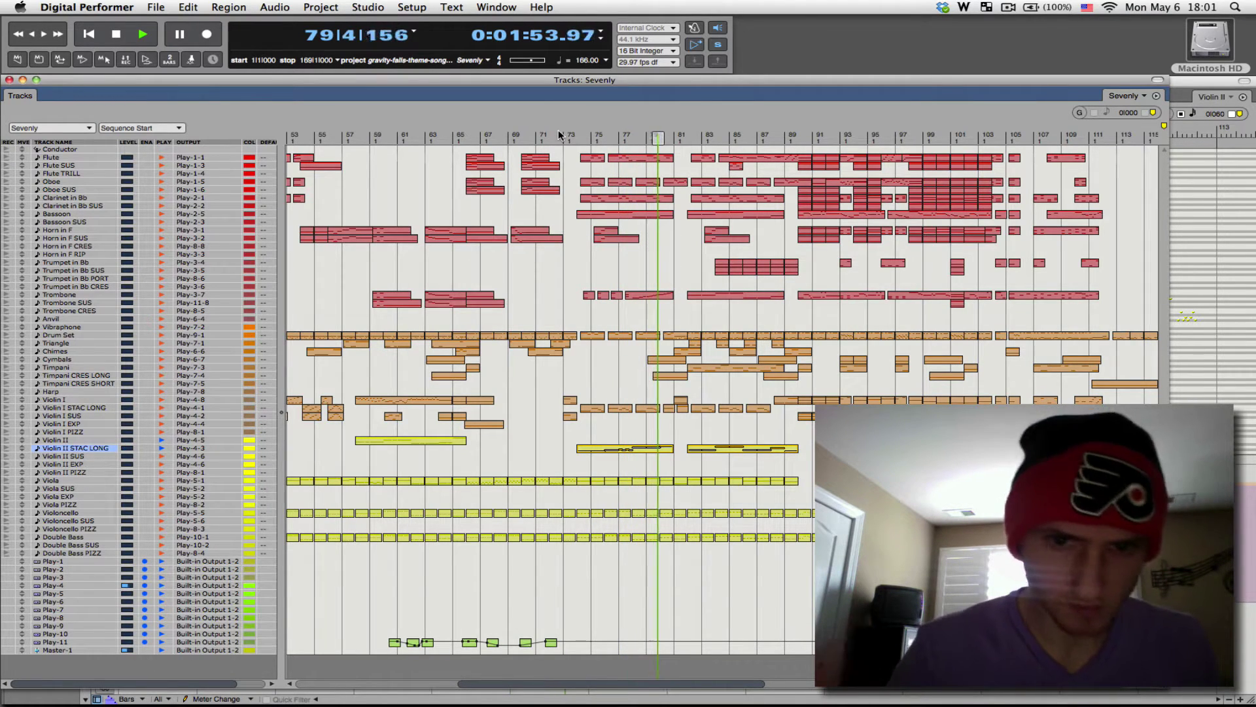
{"action": "key", "text": "space"}
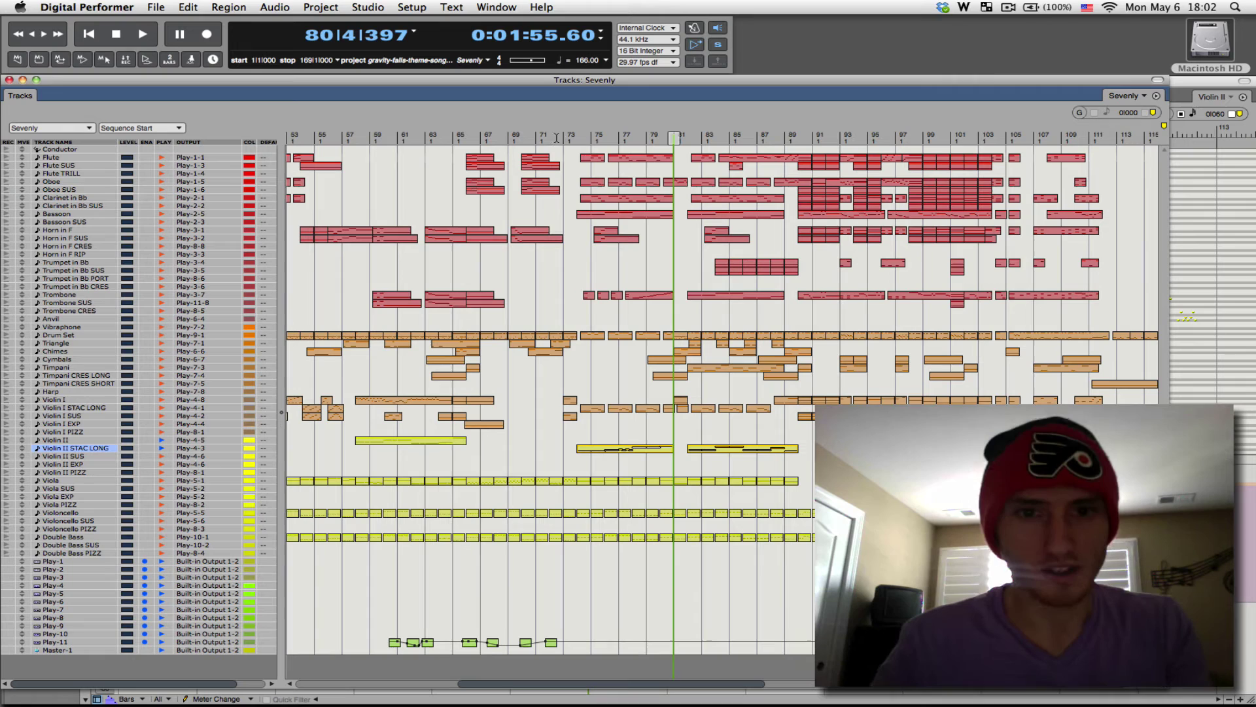
Replay the humanize-only Violin II passage briefly from bar 72
{"action": "left_click", "coordinate": [557, 135]}
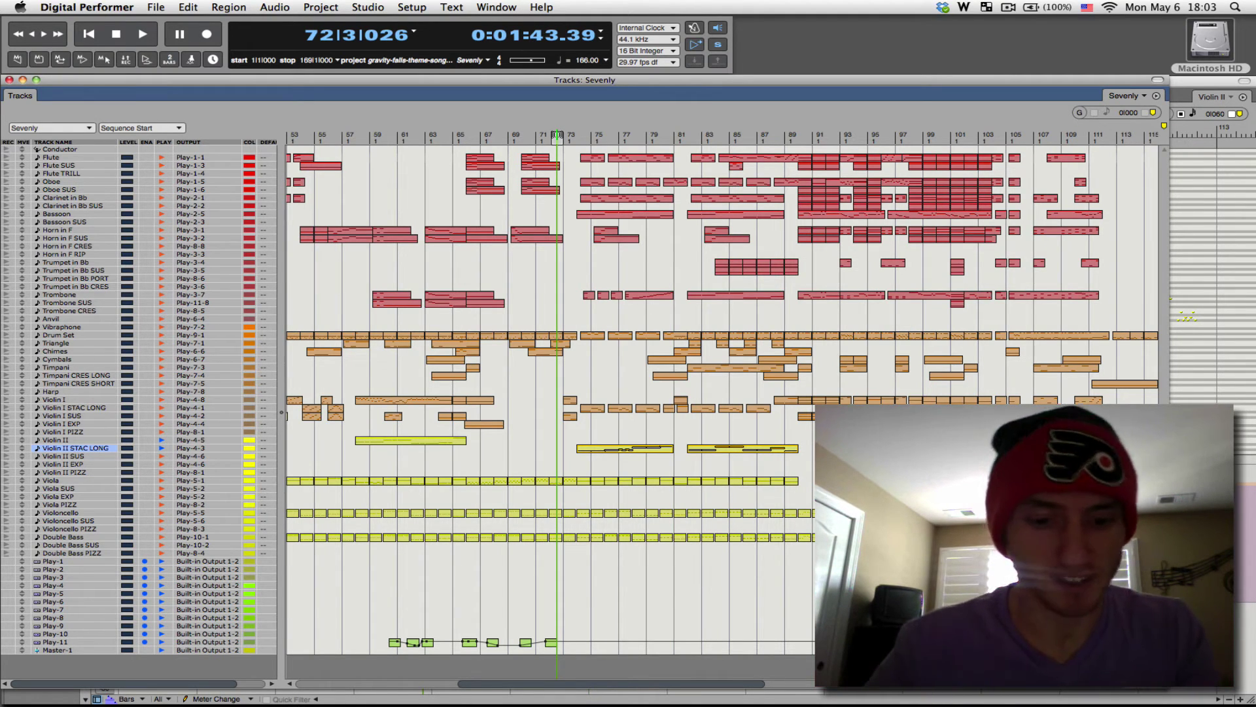
{"action": "key", "text": "space"}
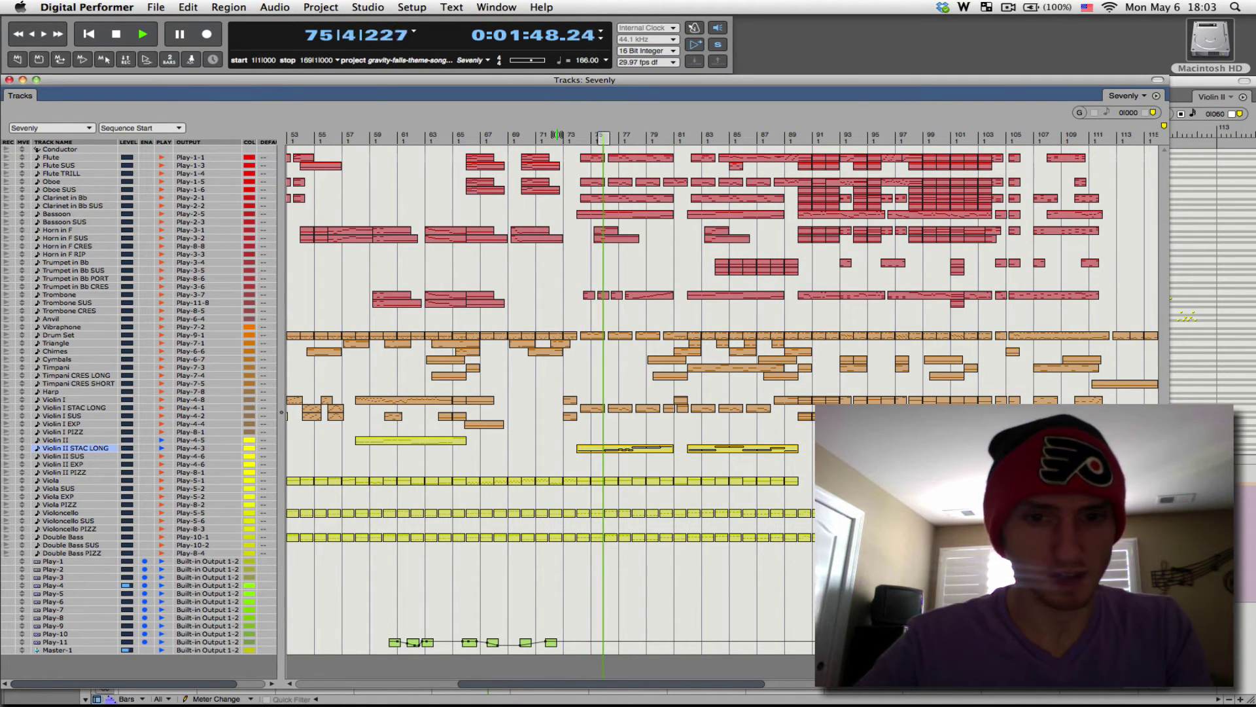
{"action": "key", "text": "space"}
Restore the newest edits from Undo History and set the playhead to about bar 71
{"action": "key", "text": "super+alt+z"}
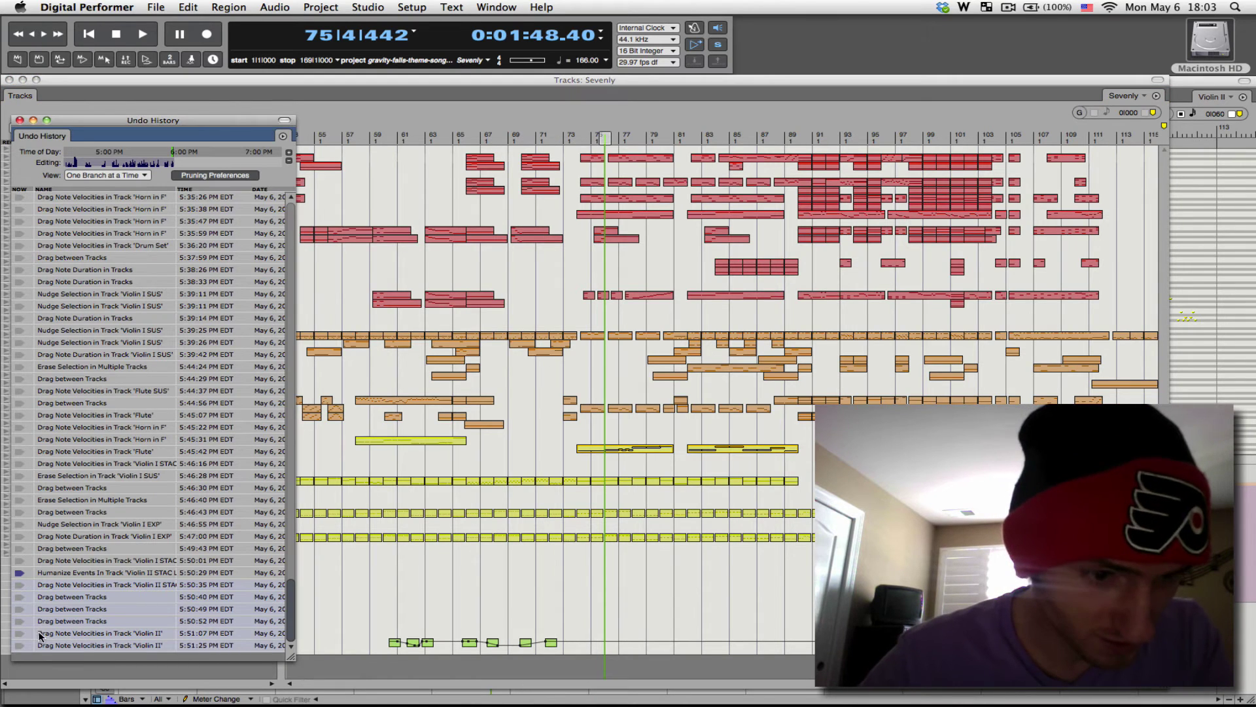
{"action": "left_click", "coordinate": [40, 646]}
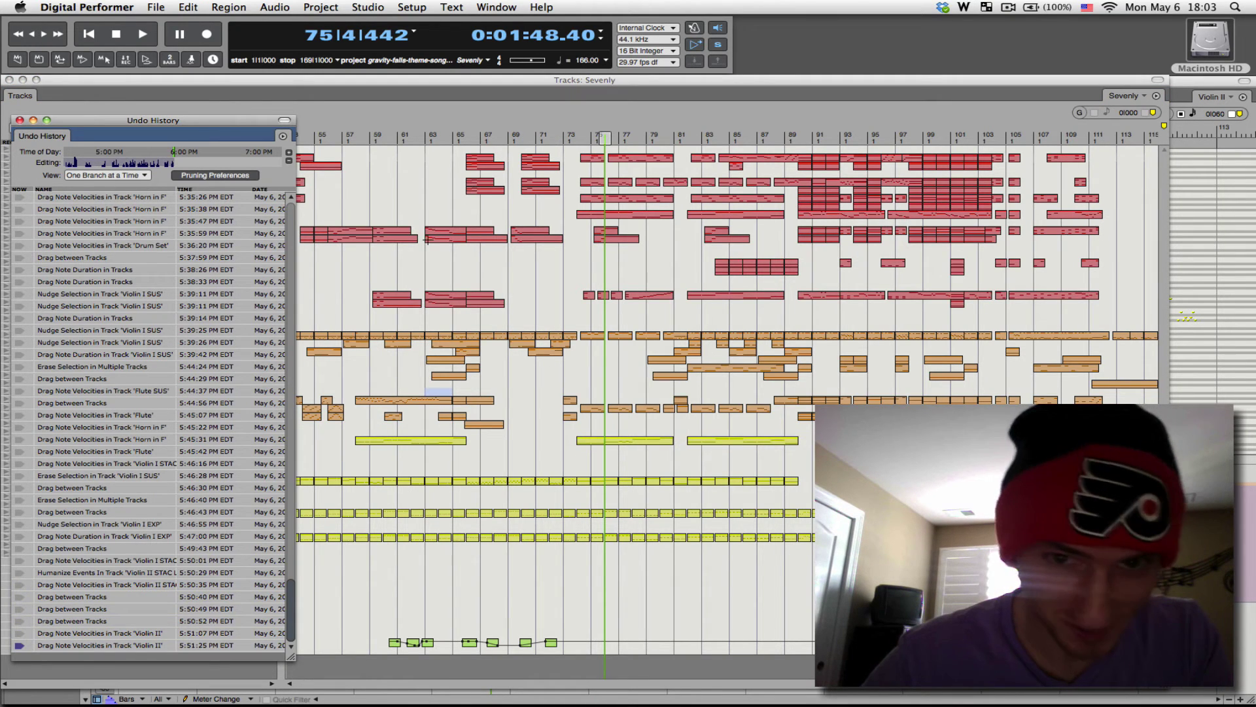
{"action": "left_click", "coordinate": [548, 135]}
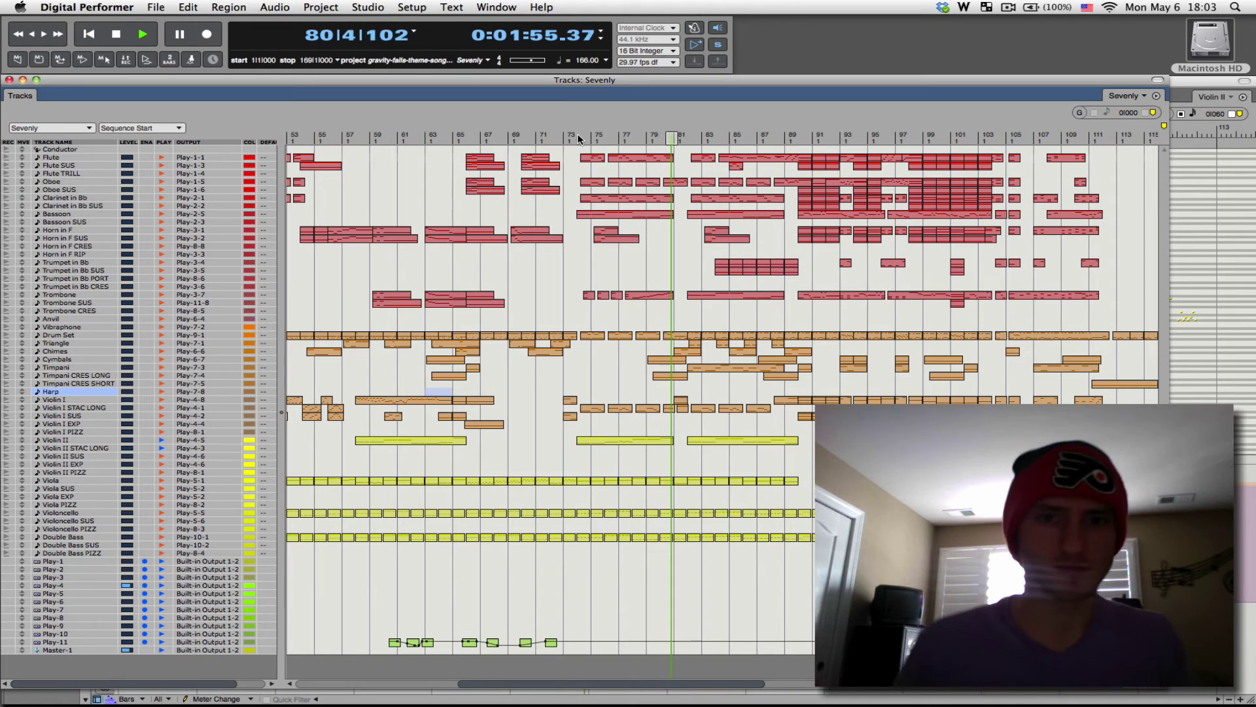
Stop playback and move the playhead to bar 81
{"action": "key", "text": "super+u"}
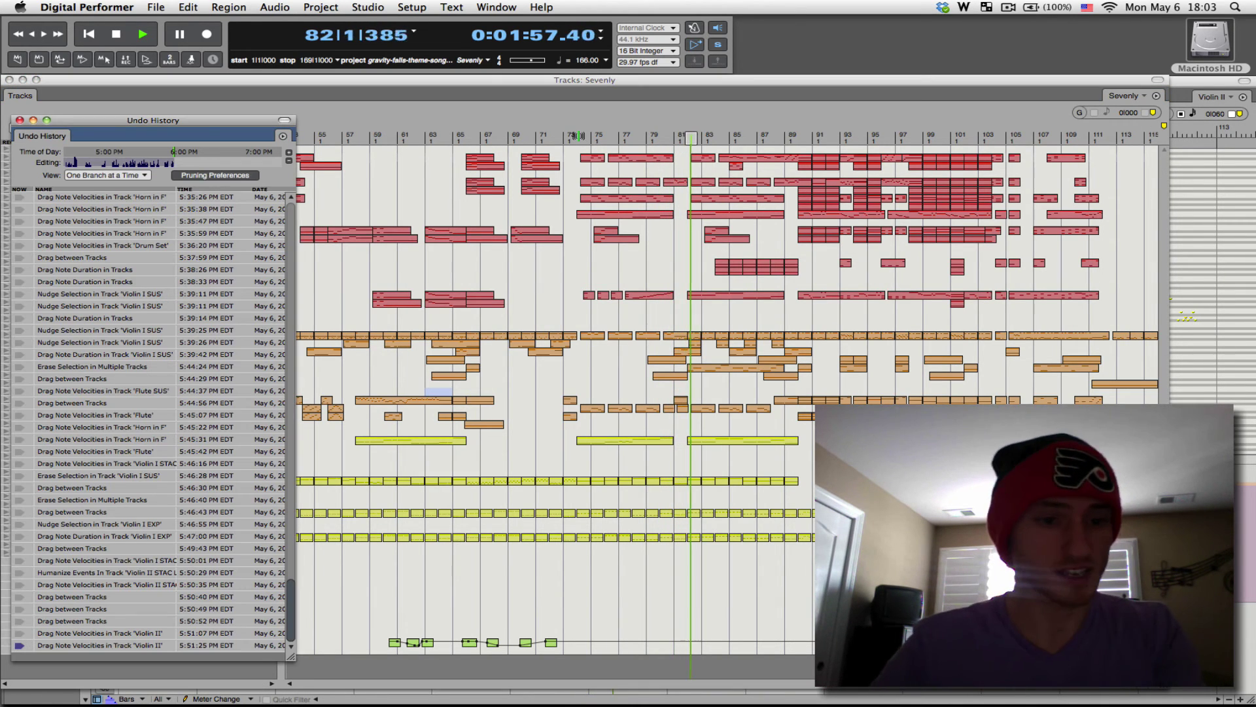
{"action": "key", "text": "space"}
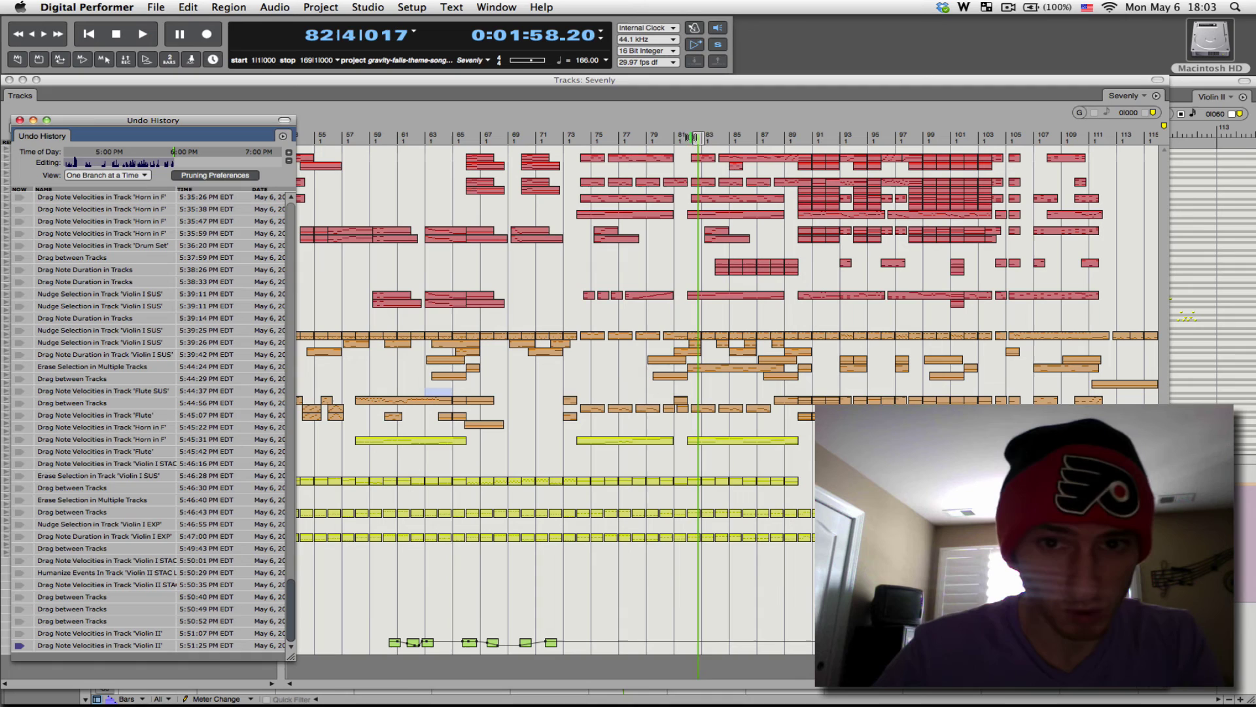
{"action": "left_click", "coordinate": [680, 138]}
Play from bar 81 on the 5:50:35 history state, then switch to the latest edit mid-playback
{"action": "key", "text": "super+u"}
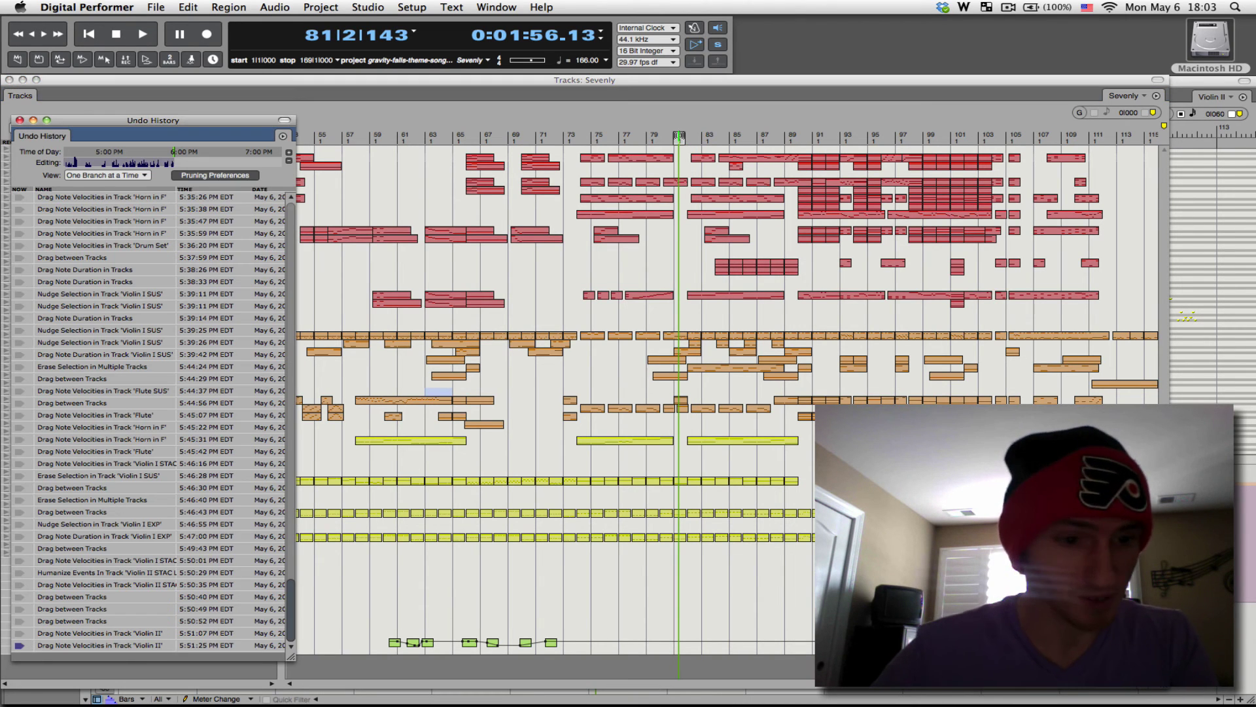
{"action": "left_click", "coordinate": [19, 585]}
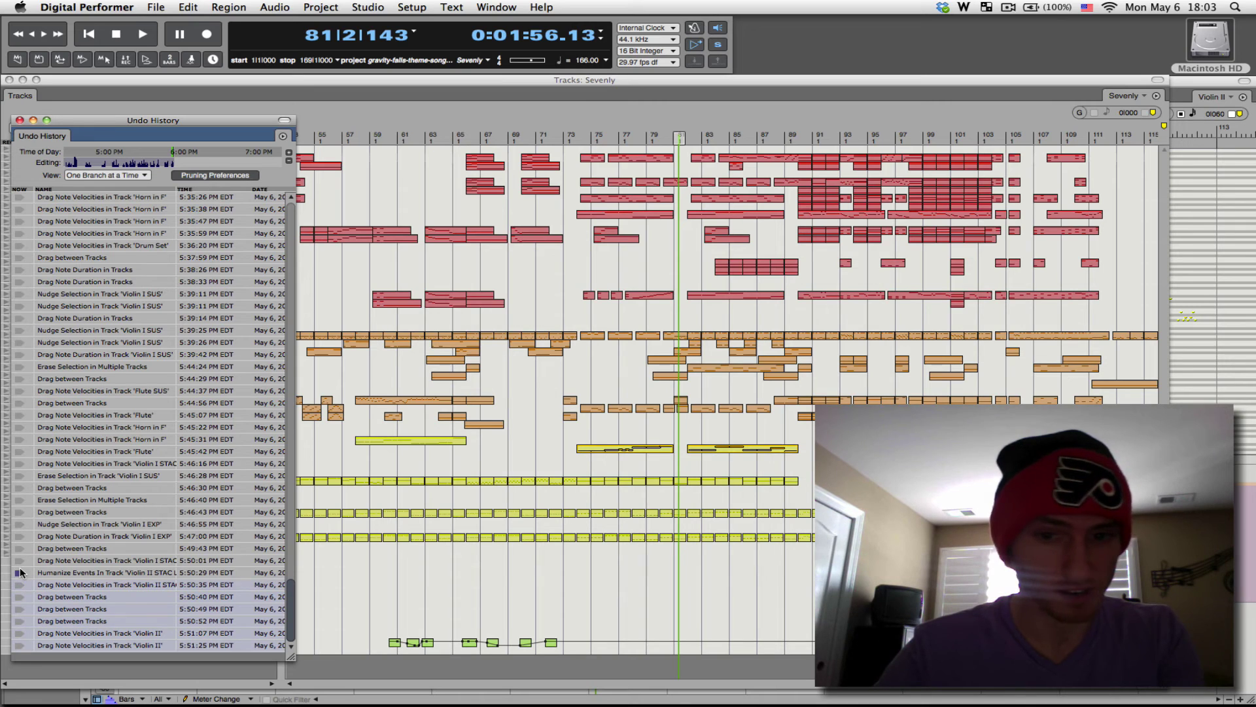
{"action": "key", "text": "space"}
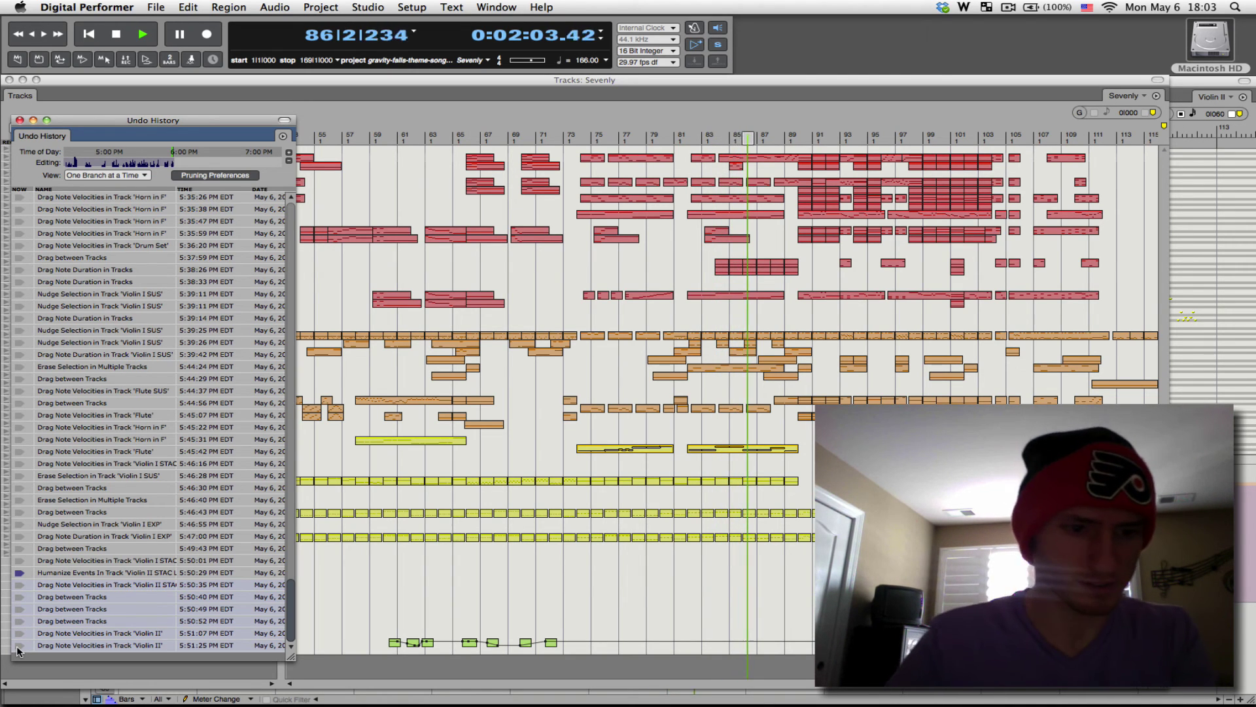
{"action": "left_click", "coordinate": [18, 647]}
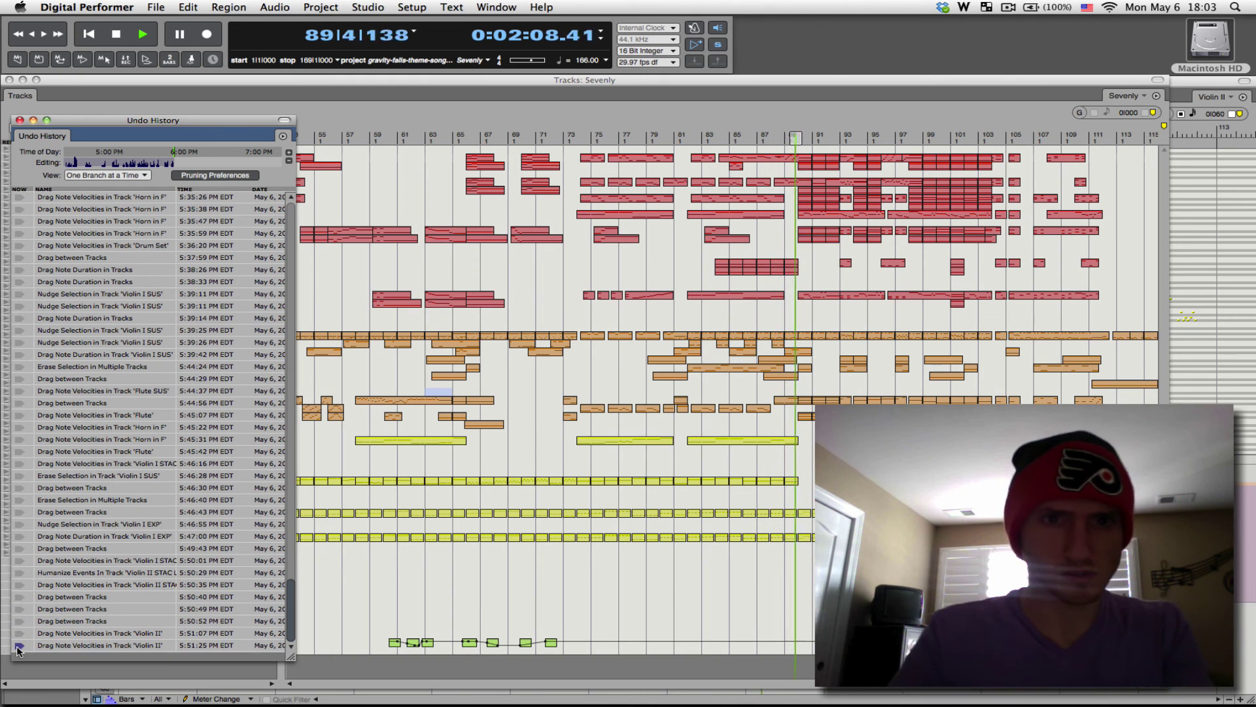
Stop playback at bar 90 and bring the Tracks window in front of Undo History
{"action": "key", "text": "space"}
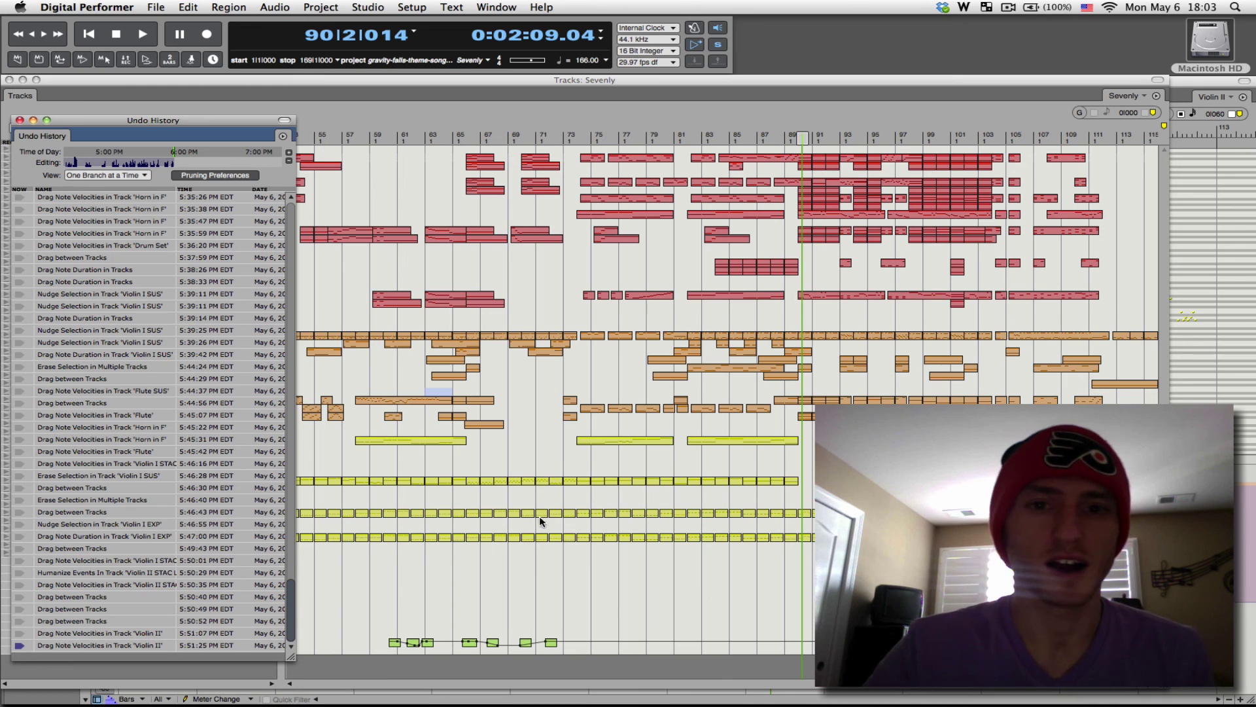
{"action": "left_click", "coordinate": [878, 96]}
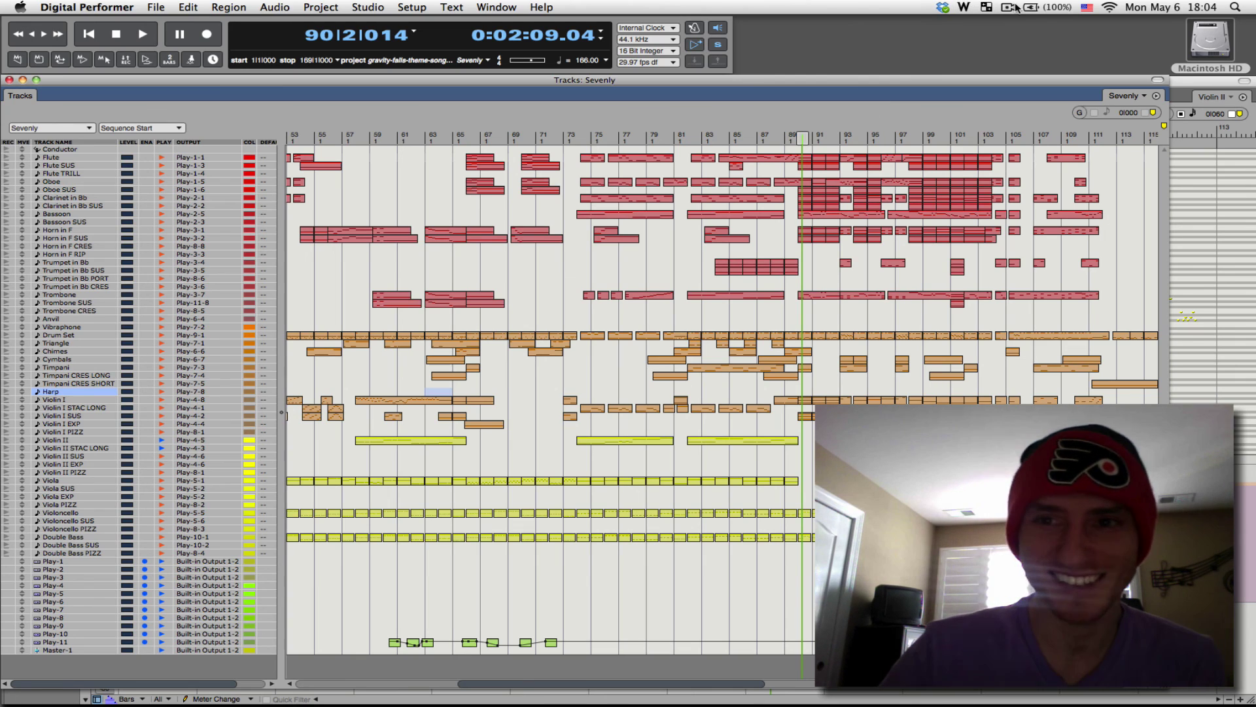